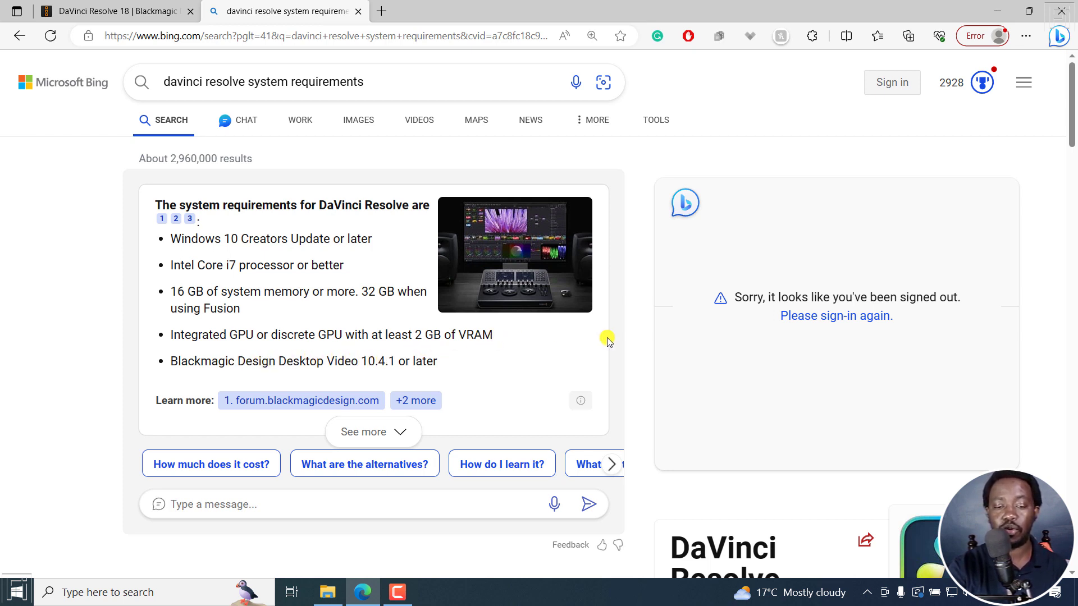
Scroll through the Bing results on DaVinci Resolve system requirements.
{"action": "scroll", "coordinate": [1072, 115], "scroll_direction": "down", "scroll_amount": 1}
{"action": "left_click_drag", "start_coordinate": [1072, 115], "coordinate": [1073, 220]}
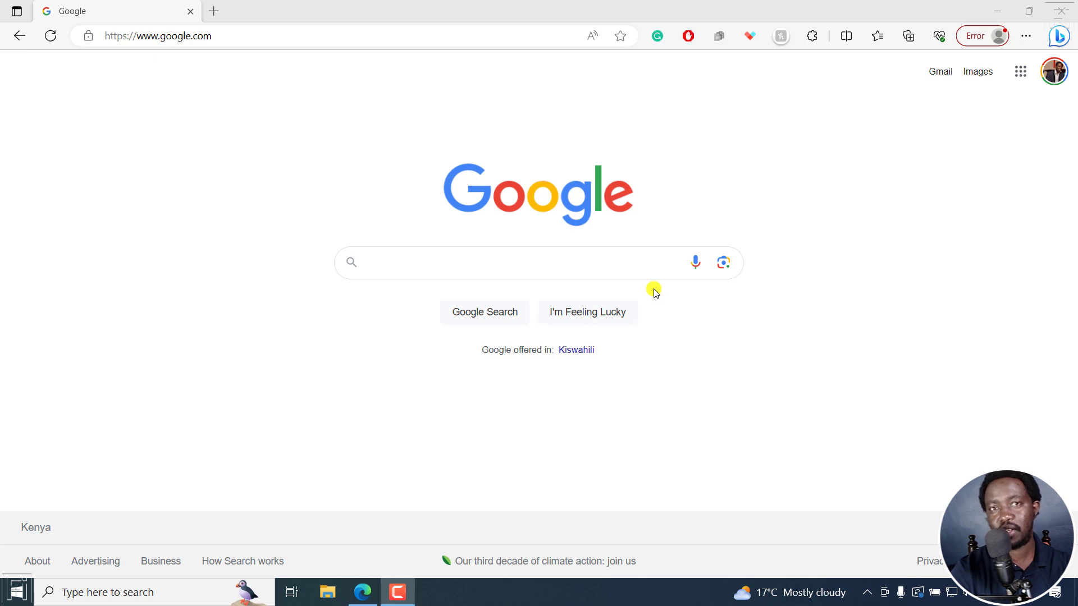
Search Google for 'davinci resolve' and open the DaVinci Resolve 18 result.
{"action": "left_click", "coordinate": [600, 256]}
{"action": "type", "text": "davinc"}
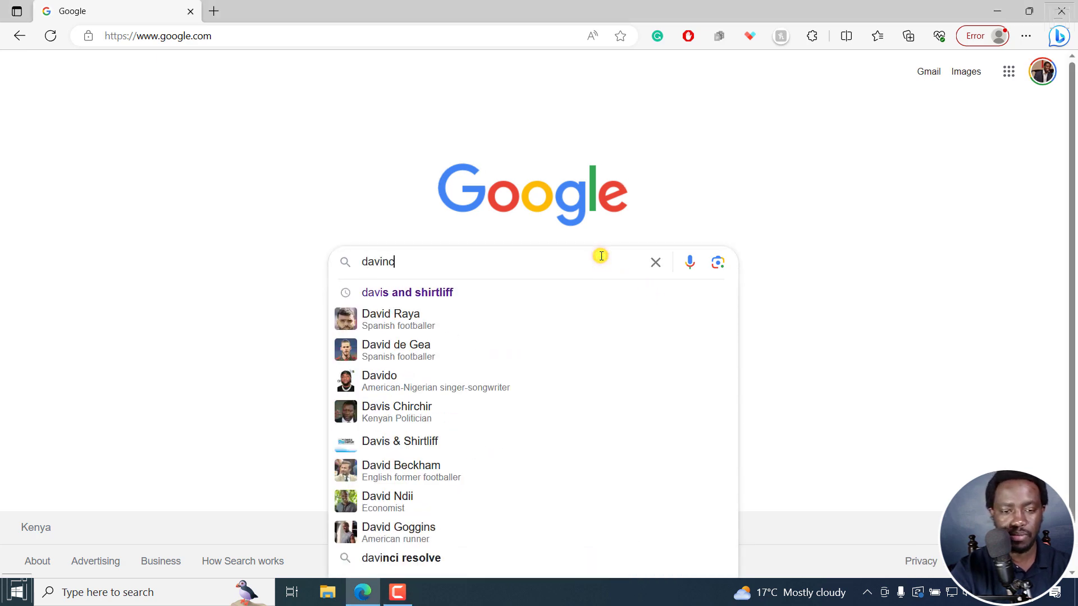
{"action": "type", "text": "i resolve"}
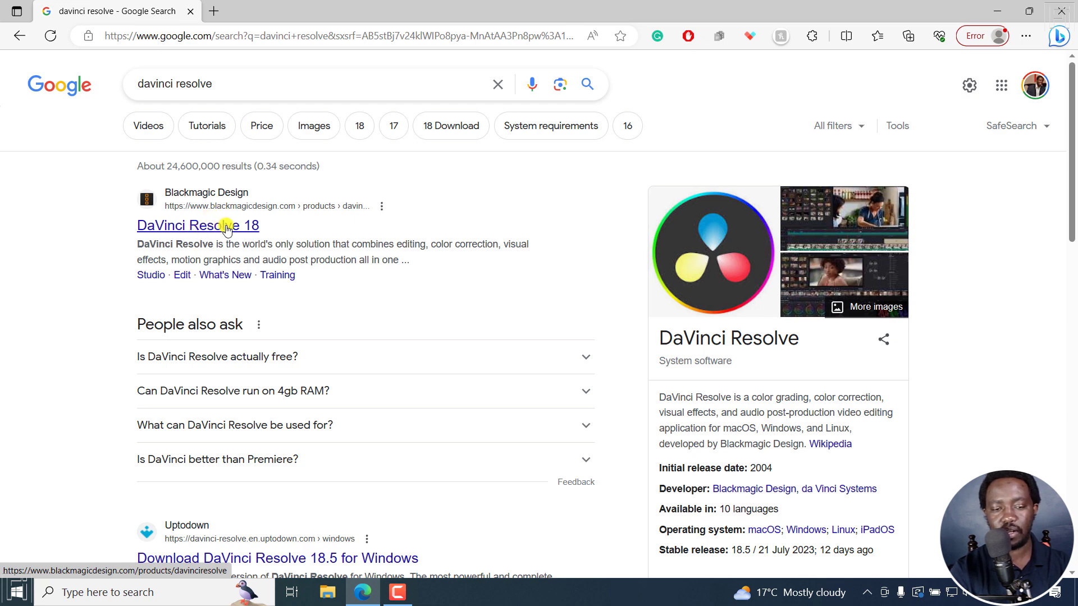
{"action": "left_click", "coordinate": [226, 227]}
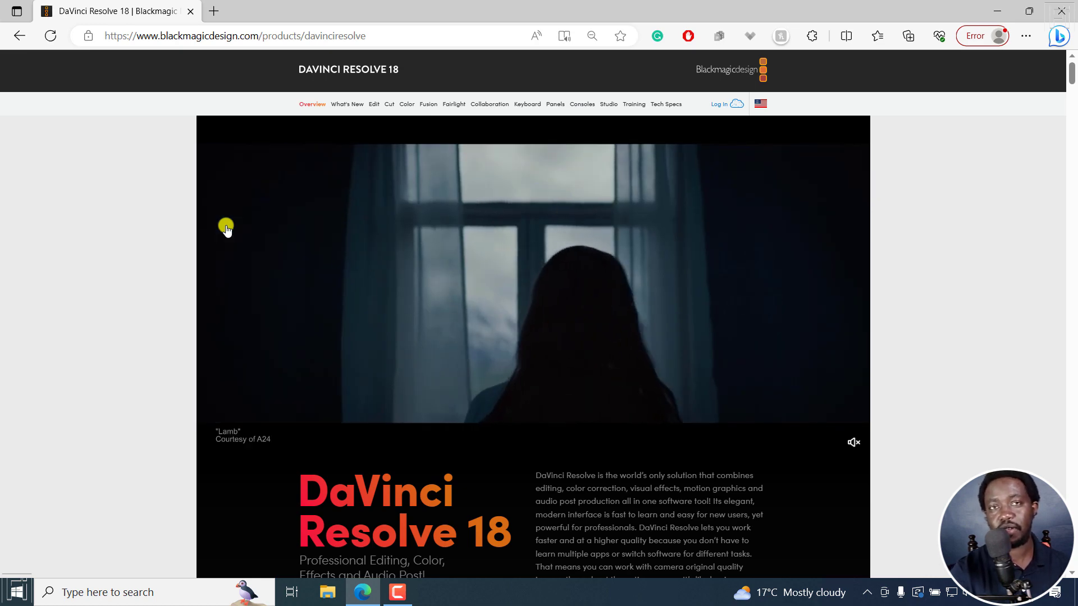
Scroll the product page down to the Free Download Now and Buy Online Now buttons.
{"action": "scroll", "coordinate": [226, 229], "scroll_direction": "down", "scroll_amount": 2}
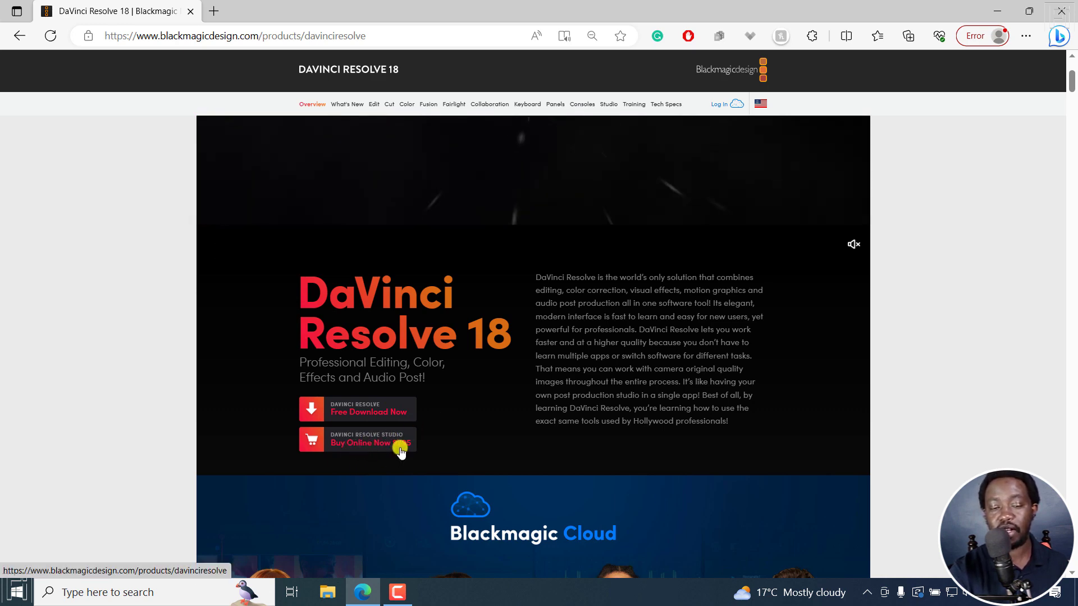
Choose Free Download Now to see the DaVinci Resolve 18.5 download options.
{"action": "left_click", "coordinate": [356, 409]}
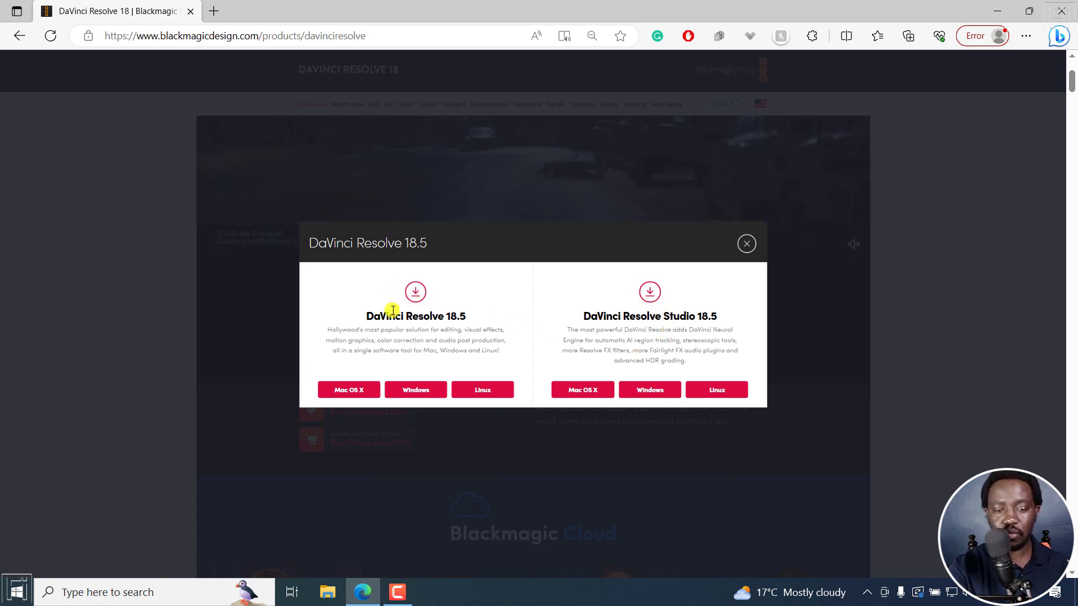
Pick the free Windows download, auto-fill the registration details, and submit Register & Download.
{"action": "left_click", "coordinate": [416, 389]}
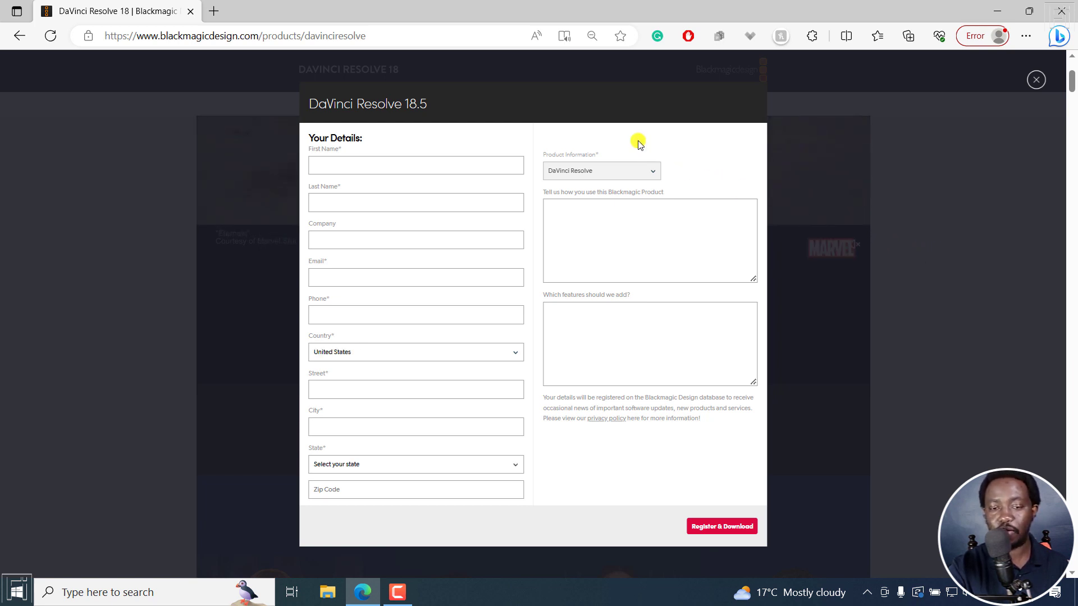
{"action": "left_click", "coordinate": [471, 165]}
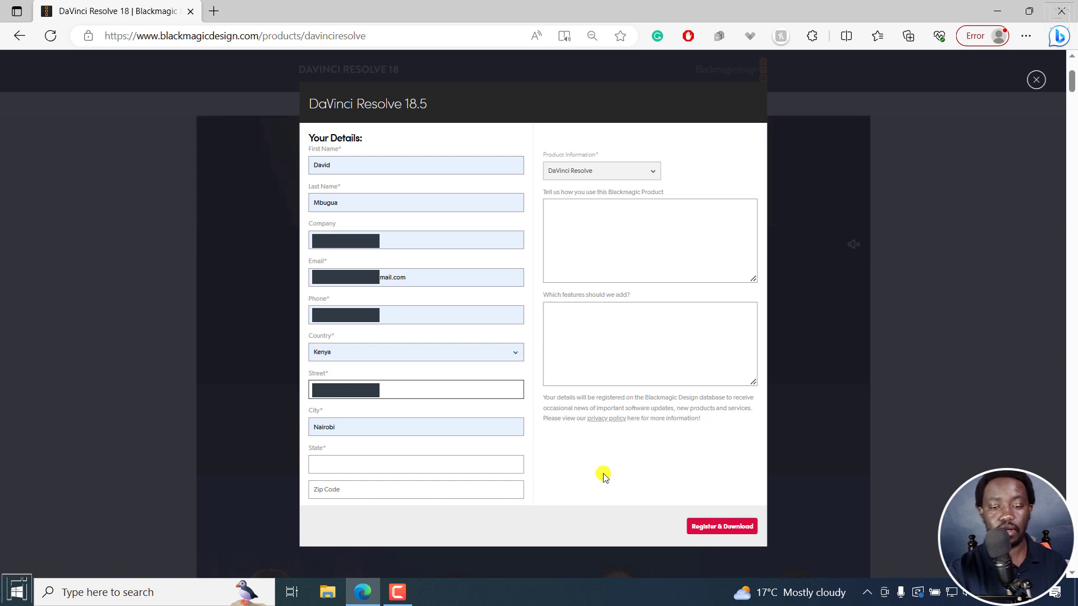
{"action": "left_click", "coordinate": [733, 529]}
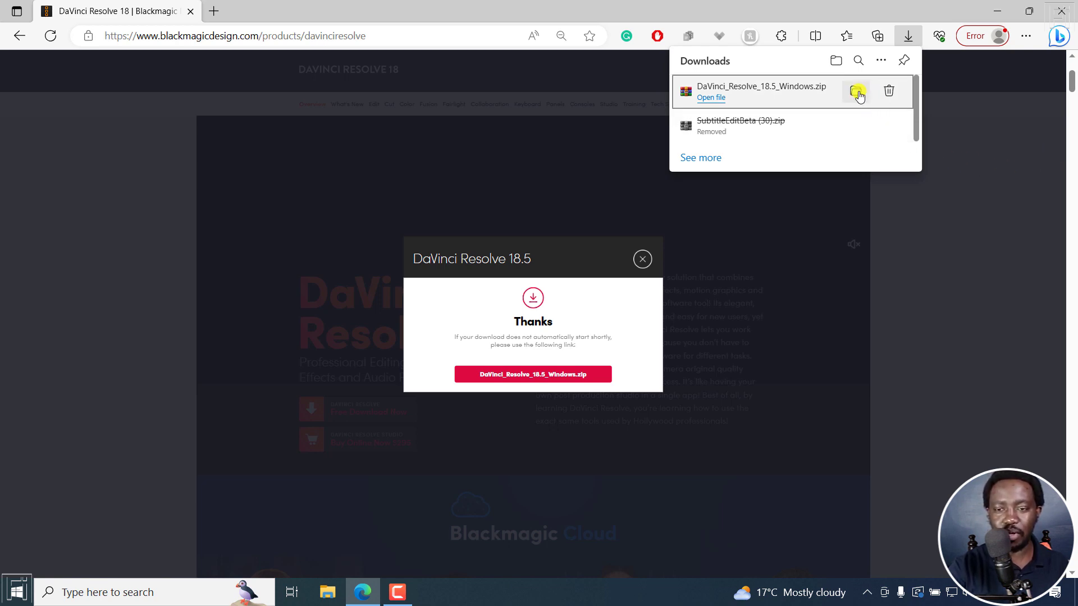
Show the finished DaVinci_Resolve_18.5_Windows.zip in its Downloads folder.
{"action": "left_click", "coordinate": [863, 92]}
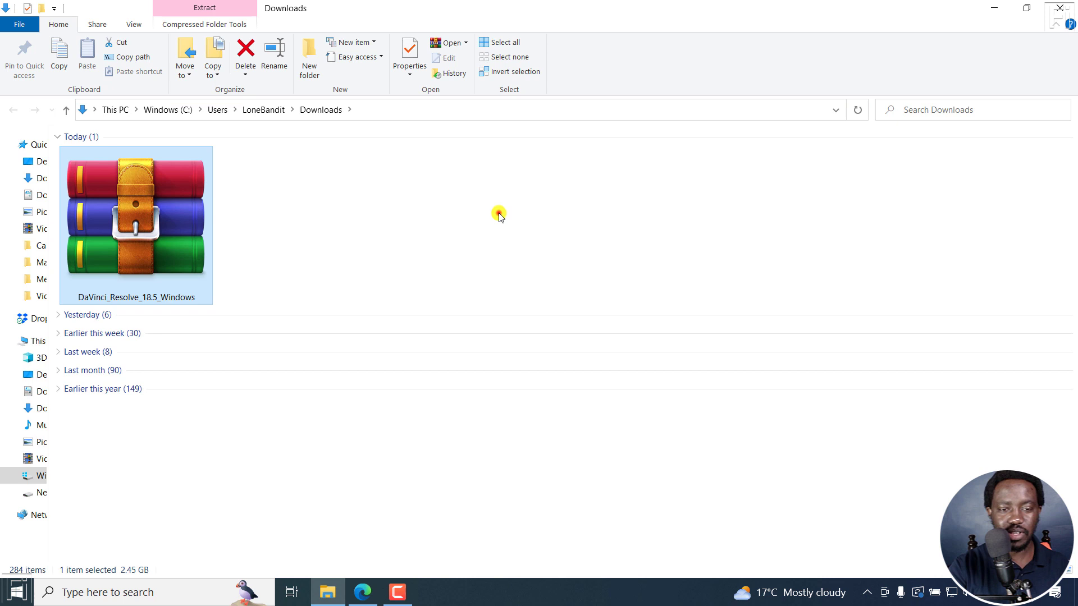
Extract the zip with 7-Zip to a DaVinci_Resolve_18.5_Windows folder and open that folder.
{"action": "left_click", "coordinate": [498, 213]}
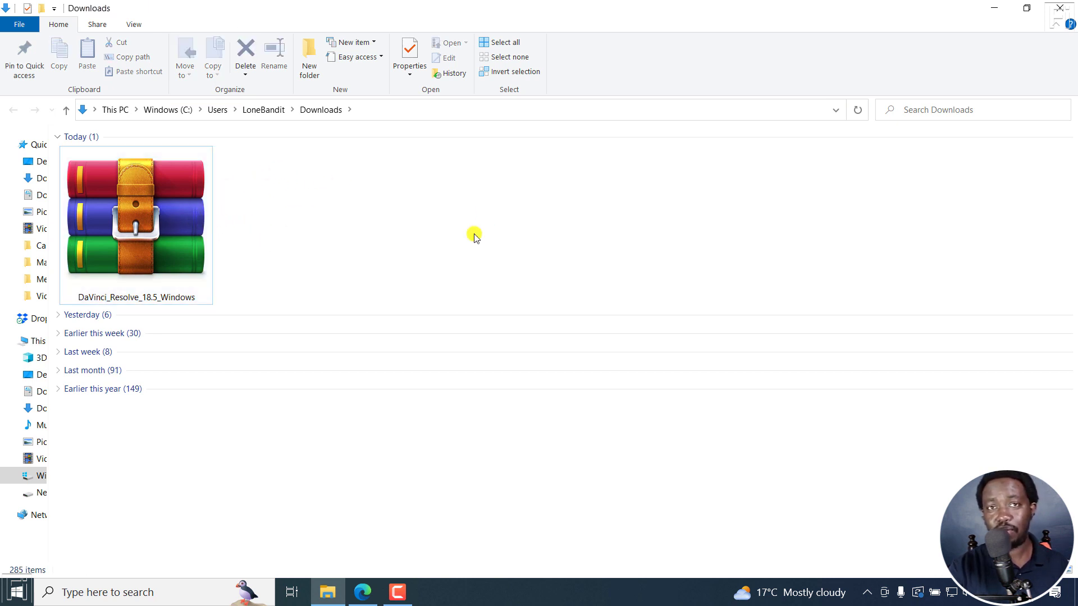
{"action": "right_click", "coordinate": [177, 218]}
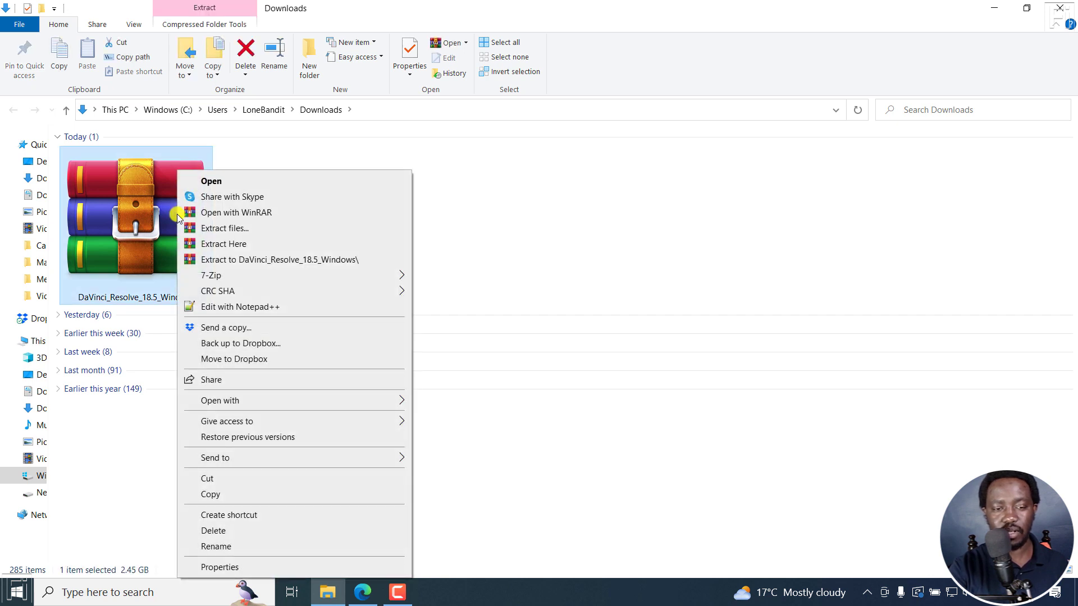
{"action": "mouse_move", "coordinate": [272, 279]}
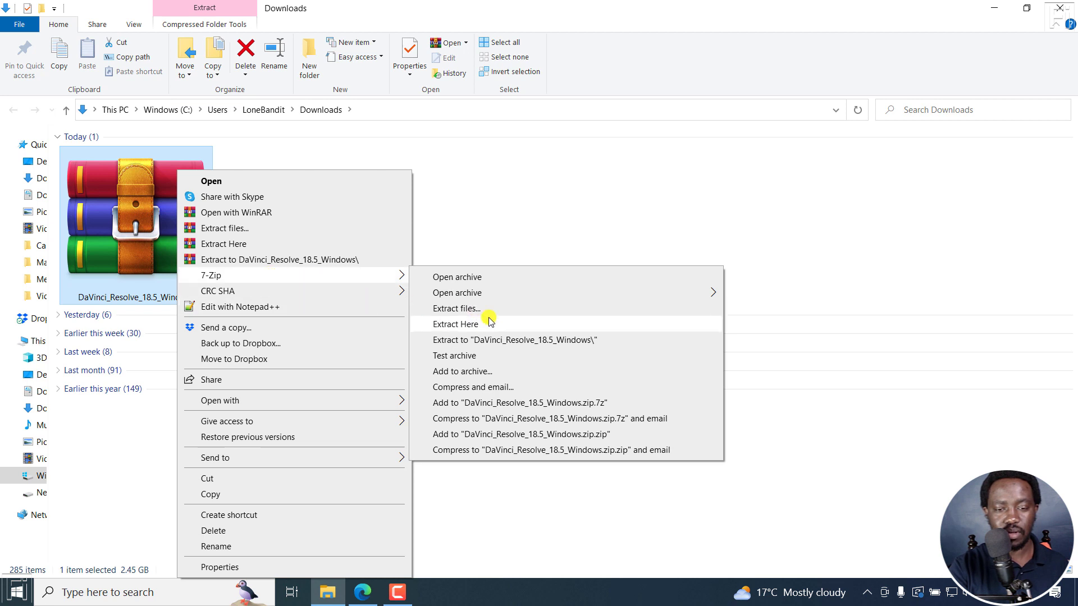
{"action": "left_click", "coordinate": [520, 340]}
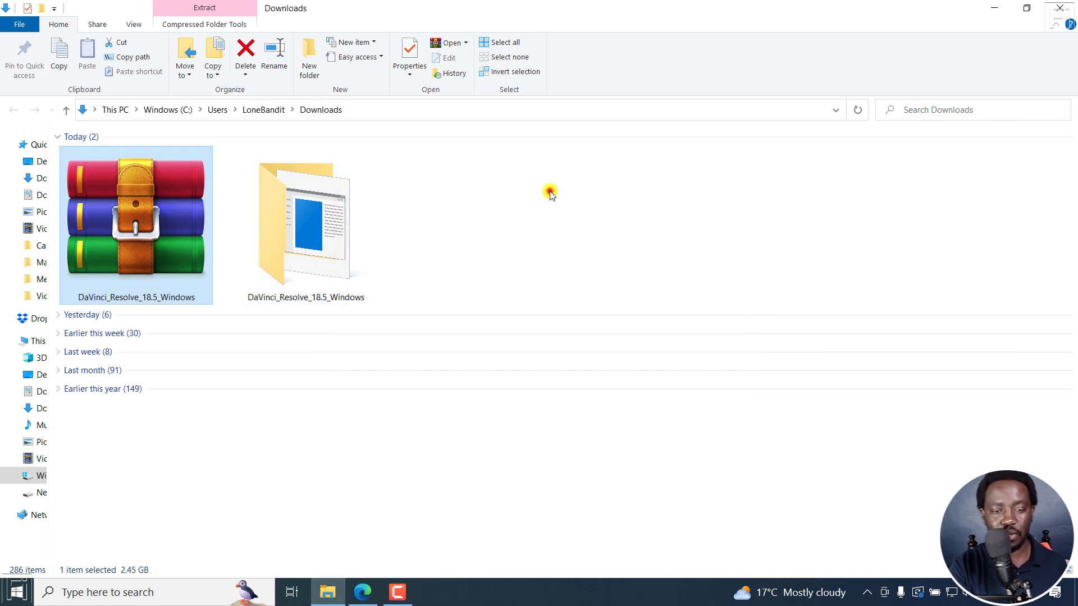
{"action": "left_click", "coordinate": [550, 193]}
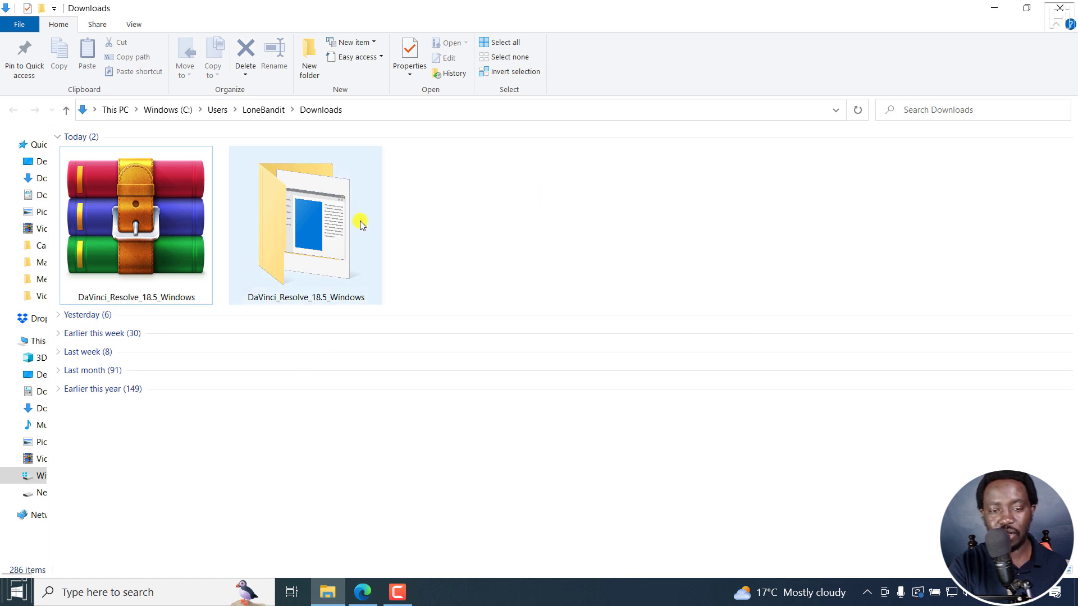
{"action": "double_click", "coordinate": [359, 221]}
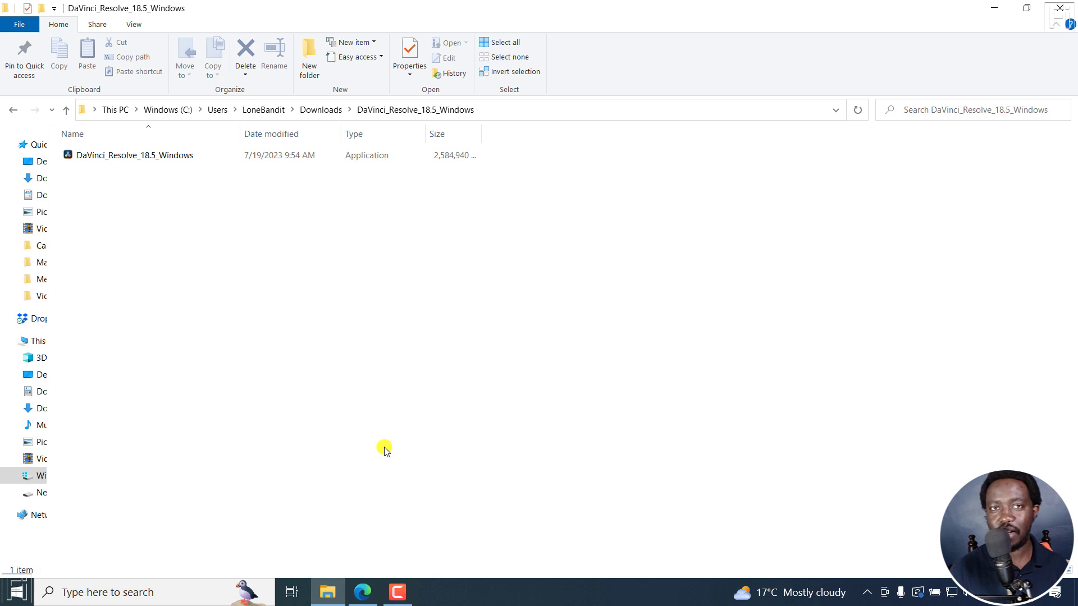
Run the installer as administrator, unticking DaVinci Control Panels and Blackmagic RAW Player.
{"action": "right_click", "coordinate": [107, 156]}
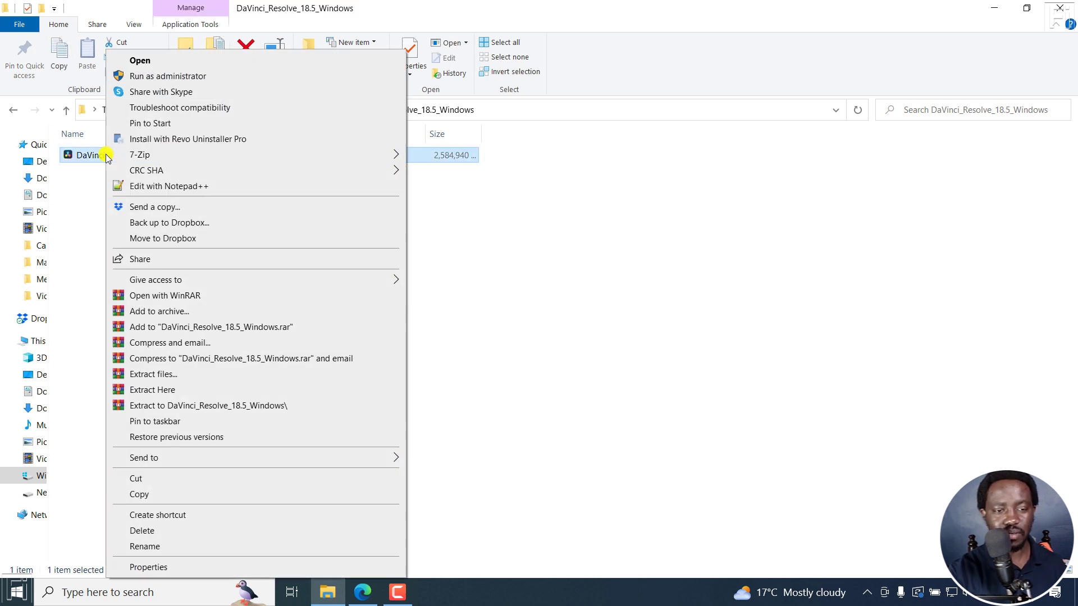
{"action": "left_click", "coordinate": [181, 77]}
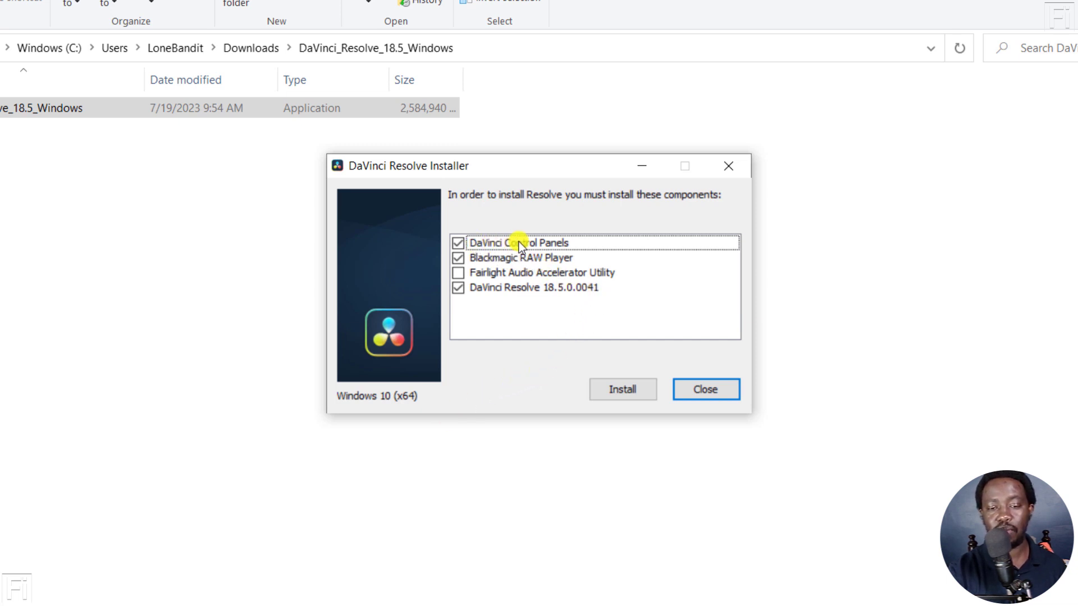
{"action": "left_click", "coordinate": [458, 243]}
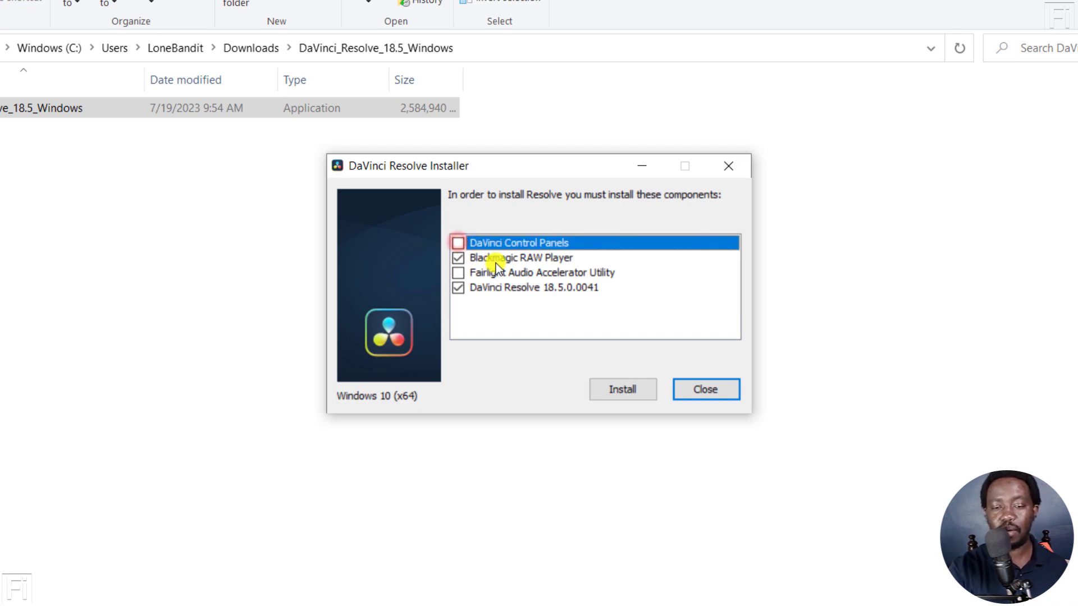
{"action": "left_click", "coordinate": [458, 258]}
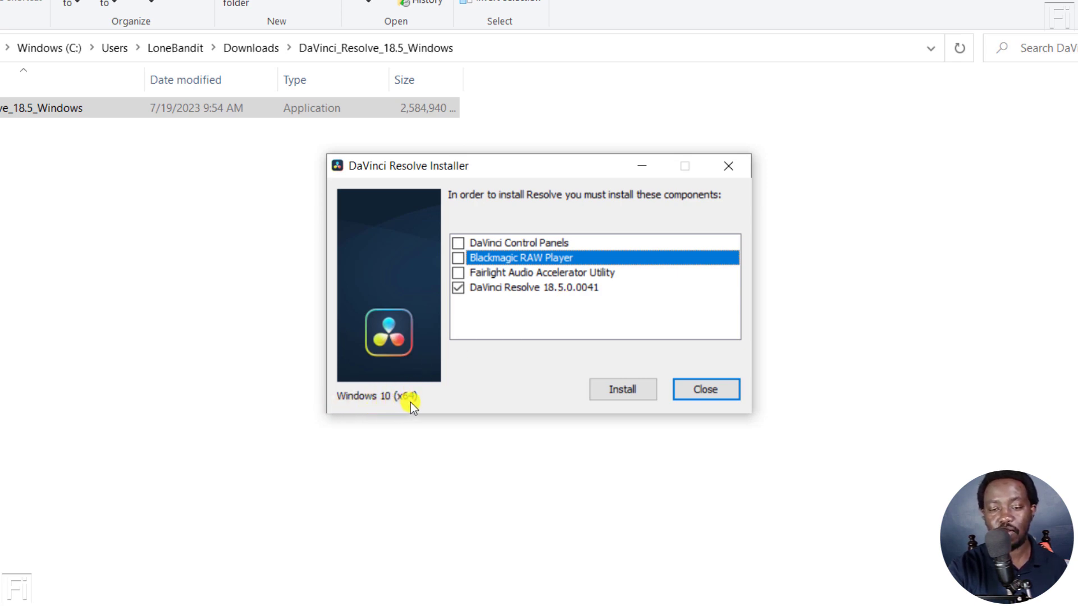
Start setup, accept the licence terms, and keep the default Program Files install folder.
{"action": "left_click", "coordinate": [632, 392]}
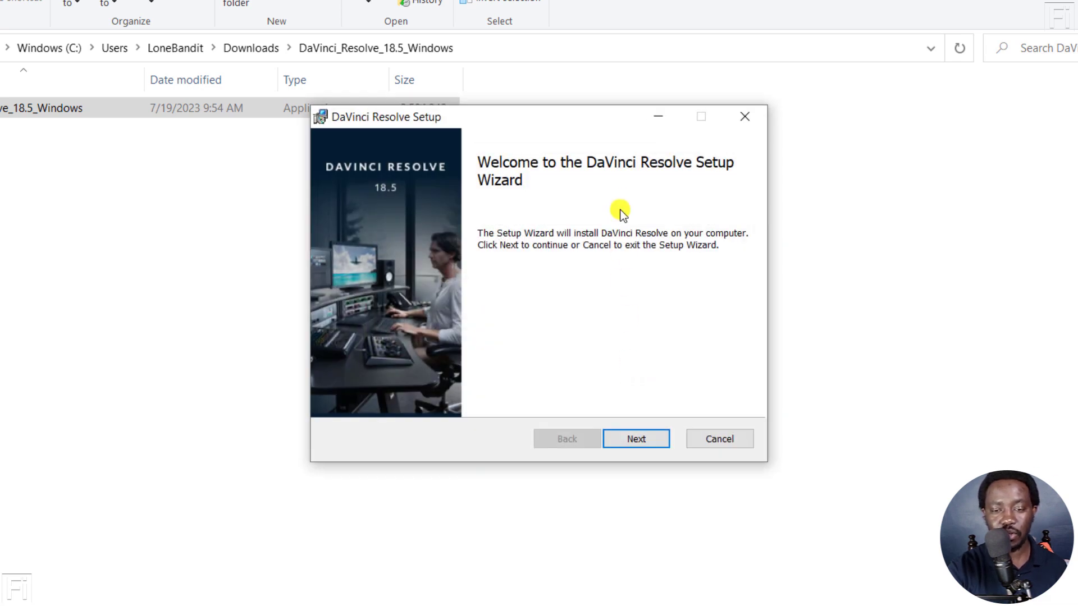
{"action": "left_click", "coordinate": [639, 442]}
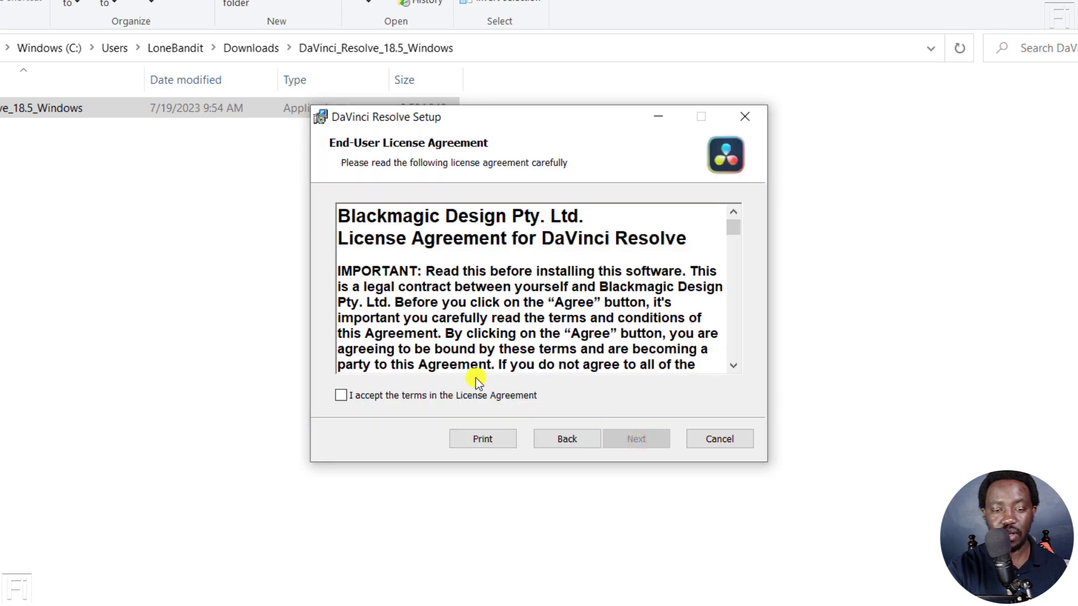
{"action": "left_click", "coordinate": [387, 395]}
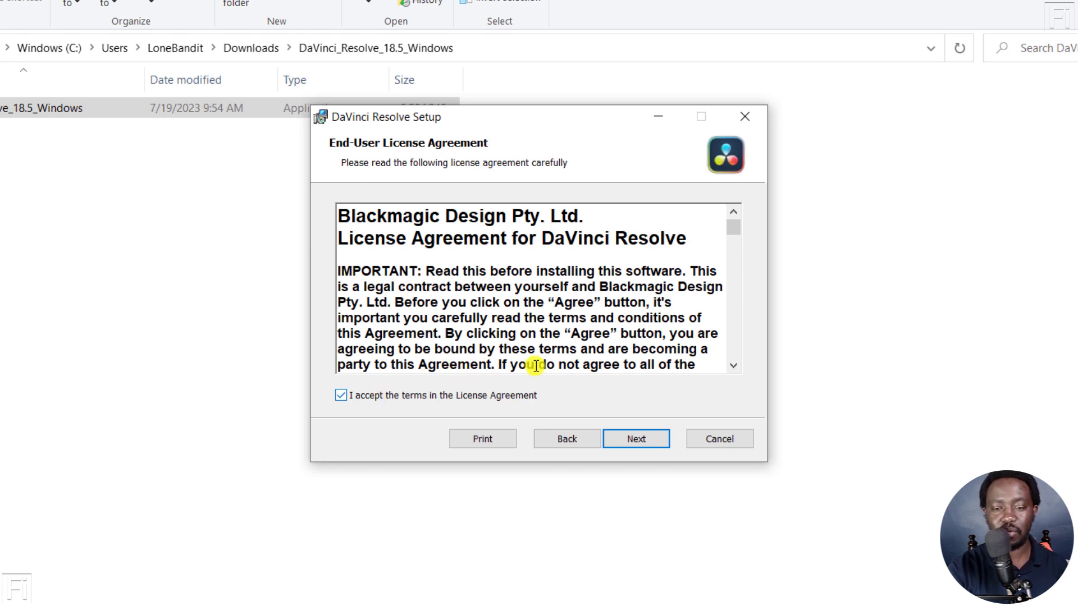
{"action": "left_click", "coordinate": [643, 440]}
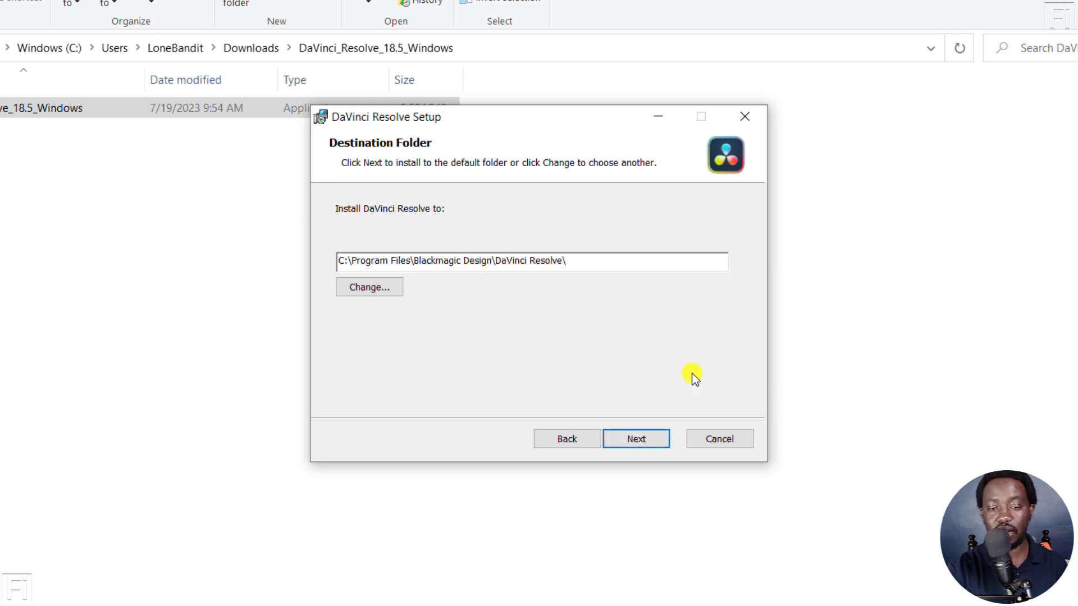
{"action": "left_click", "coordinate": [639, 440]}
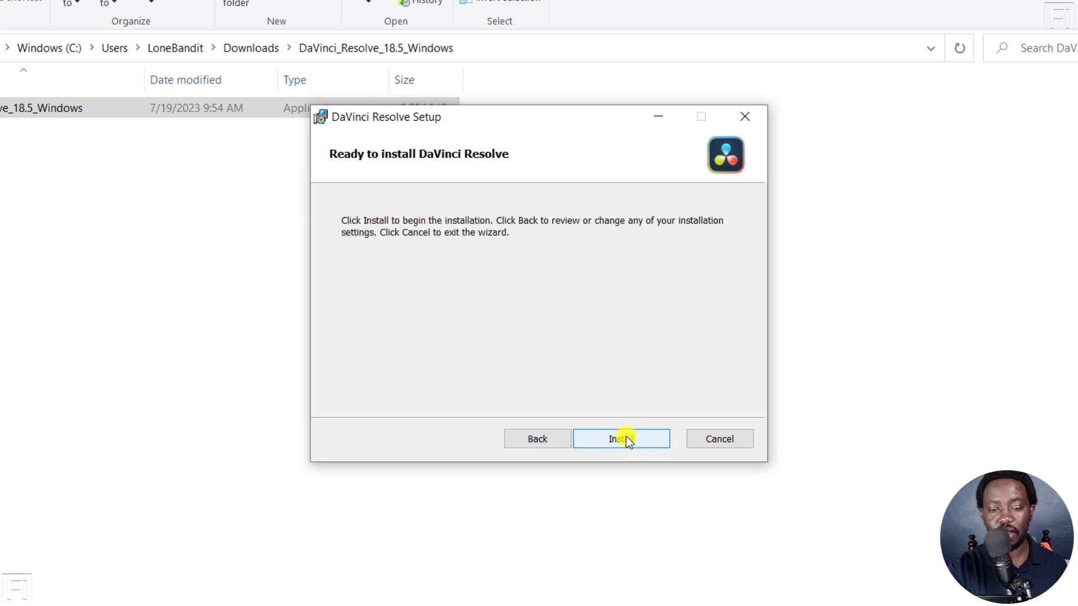
Install DaVinci Resolve 18.5.0.0041, then close the wizard and the Installation complete message.
{"action": "left_click", "coordinate": [640, 441]}
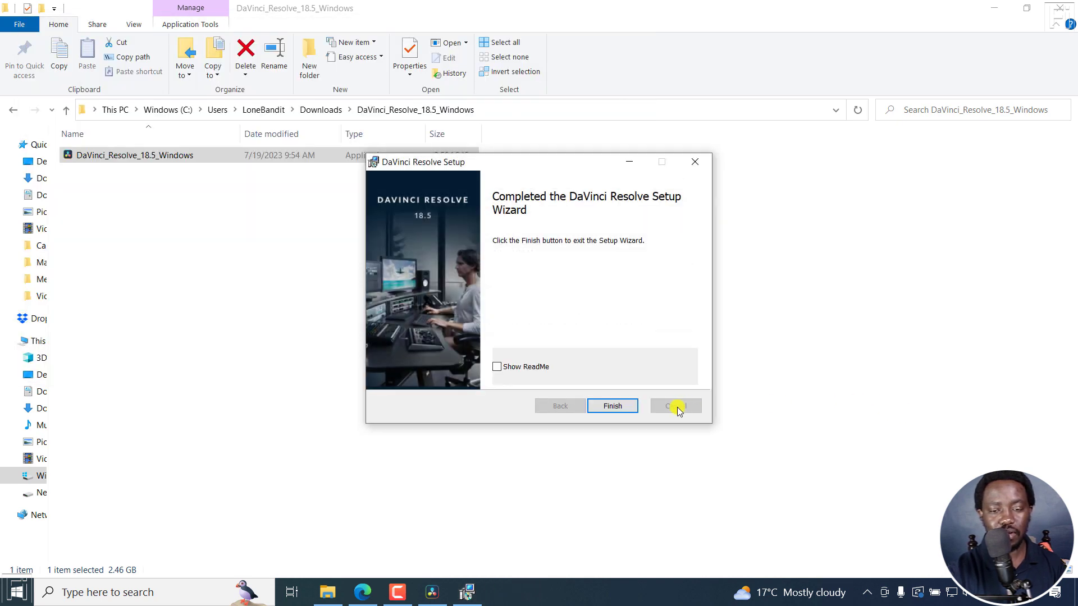
{"action": "left_click", "coordinate": [612, 405]}
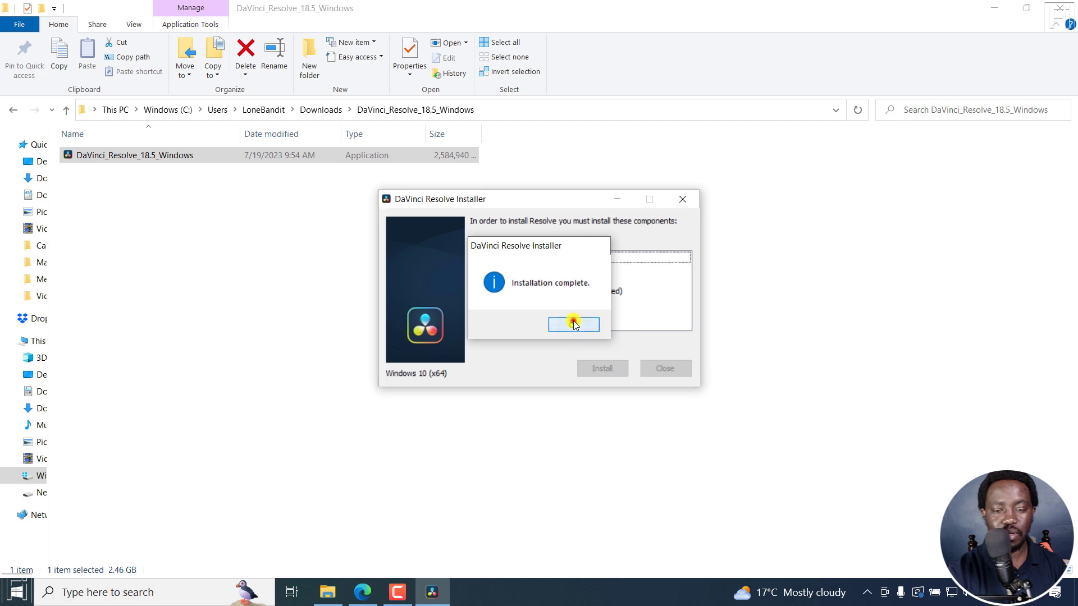
{"action": "left_click", "coordinate": [573, 323]}
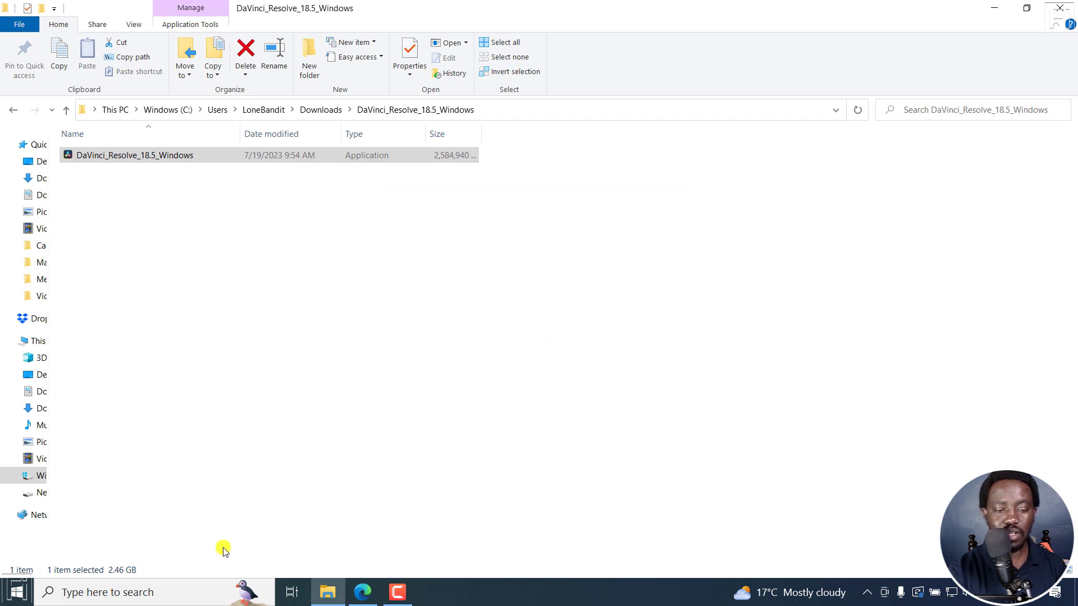
Search Windows for 'dav' and launch DaVinci Resolve to show the What's new in 18.5 screen.
{"action": "left_click", "coordinate": [161, 596]}
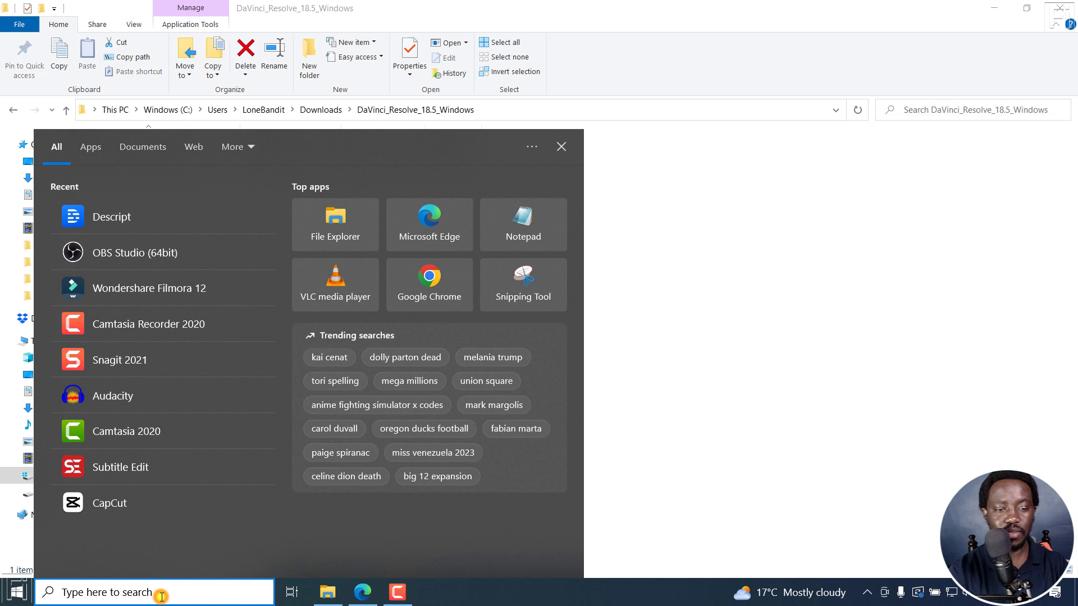
{"action": "type", "text": "dav"}
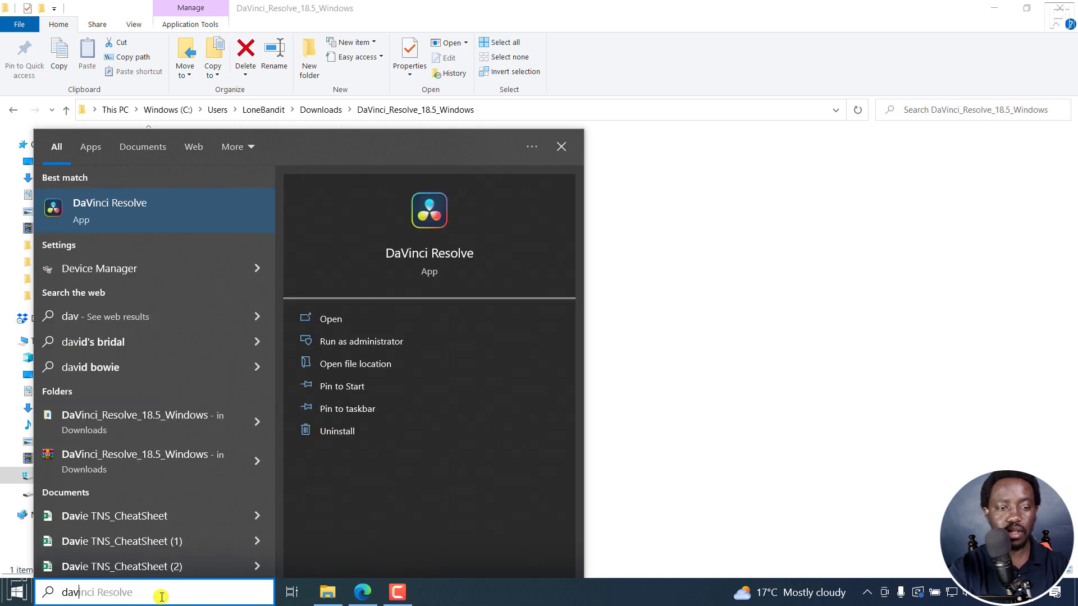
{"action": "left_click", "coordinate": [128, 205]}
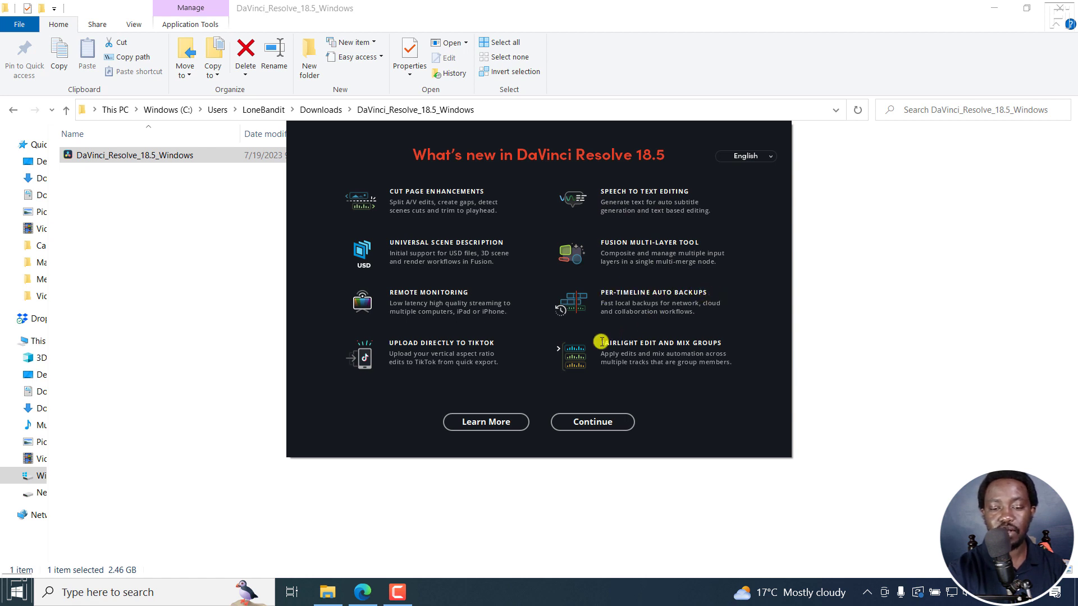
Run Quick Setup with an HD project, the suggested Videos media folder and the DaVinci Resolve keyboard layout.
{"action": "left_click", "coordinate": [585, 420]}
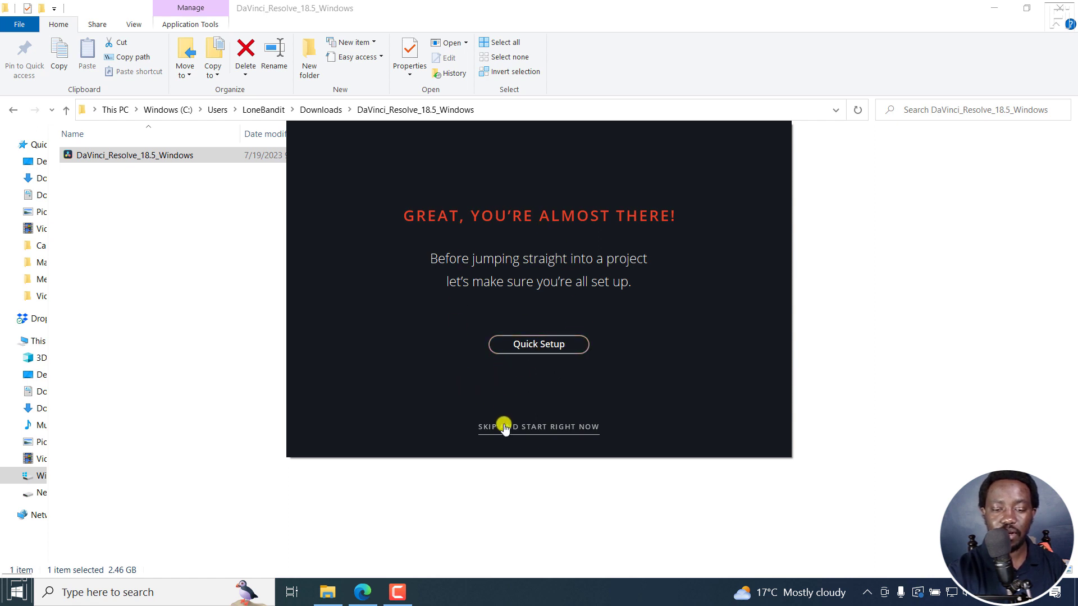
{"action": "left_click", "coordinate": [532, 344]}
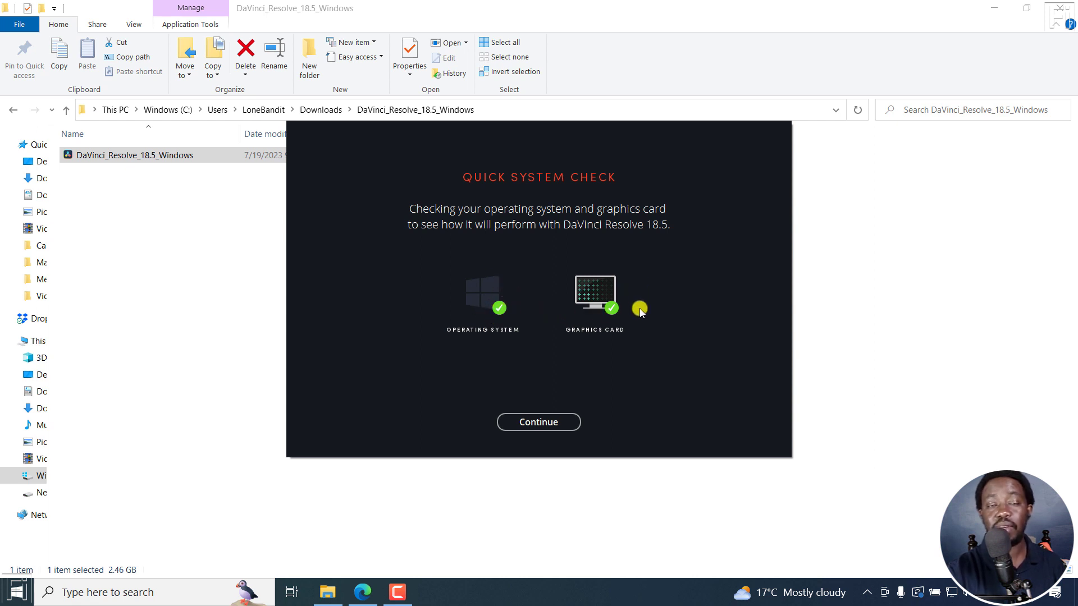
{"action": "left_click", "coordinate": [537, 427]}
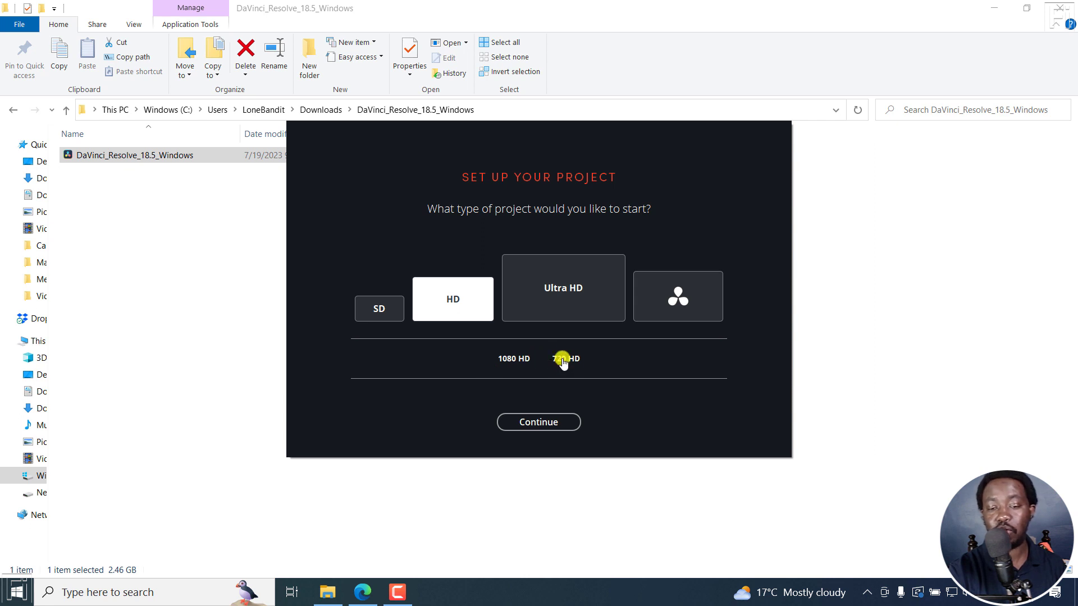
{"action": "left_click", "coordinate": [536, 424]}
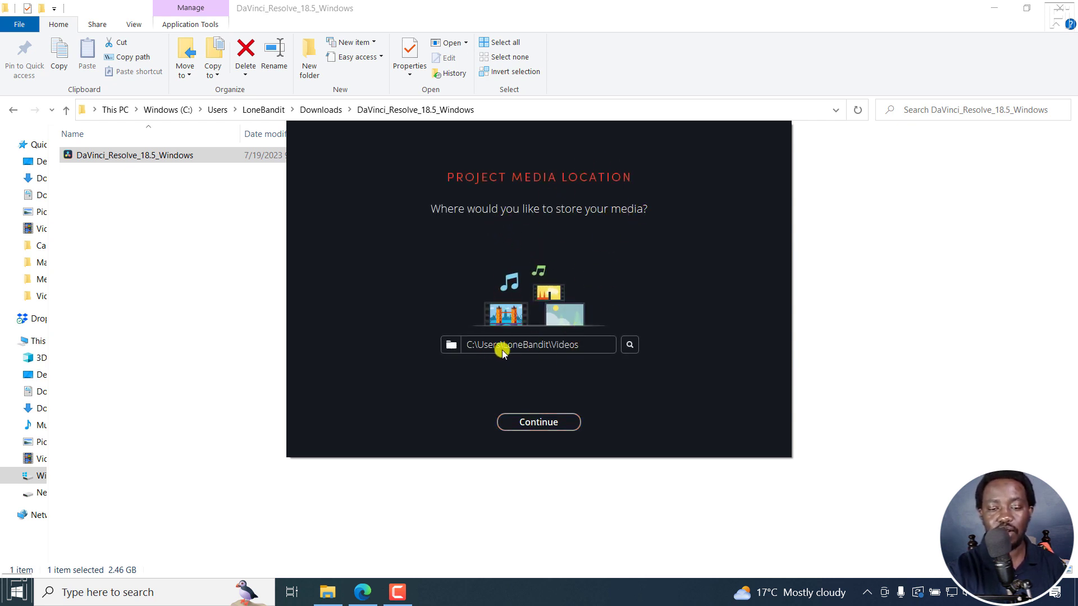
{"action": "left_click", "coordinate": [536, 423]}
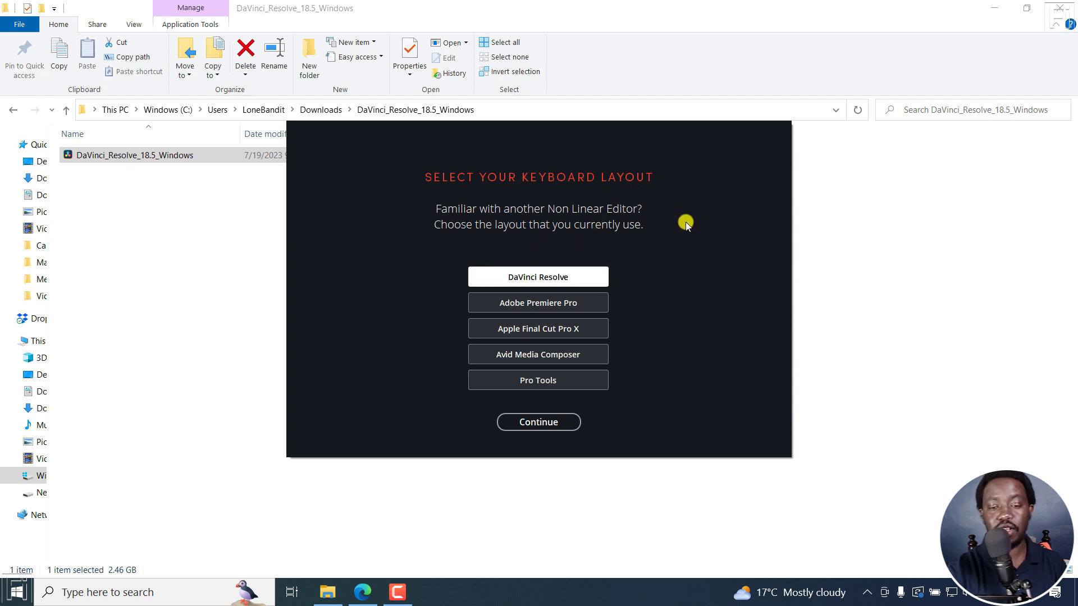
{"action": "left_click", "coordinate": [533, 423]}
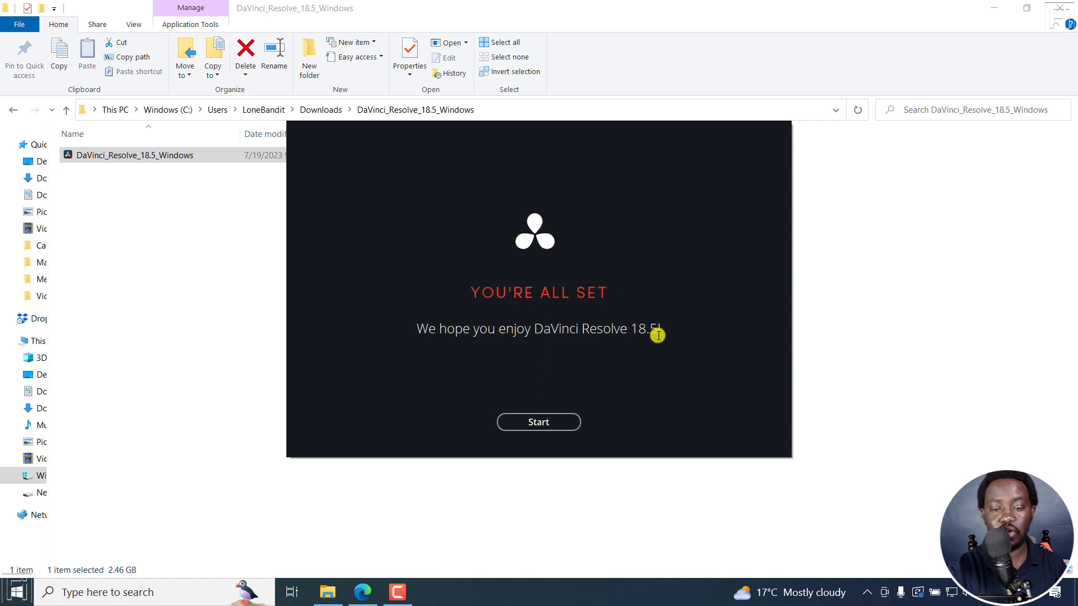
{"action": "left_click", "coordinate": [537, 423]}
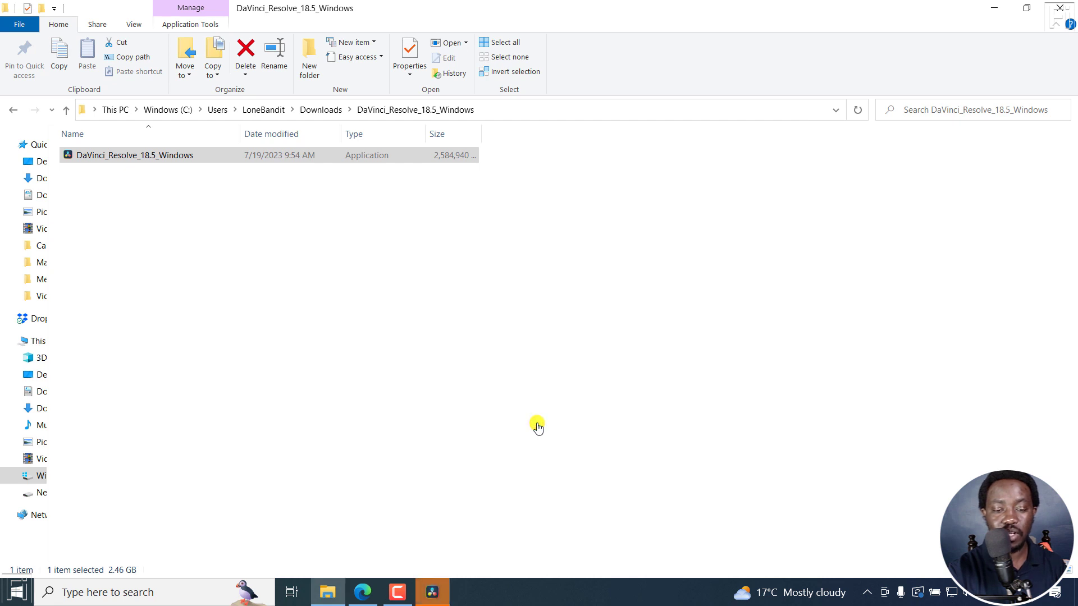
Bring the DaVinci Resolve window forward from the taskbar to show the empty Untitled Project.
{"action": "left_click", "coordinate": [434, 591]}
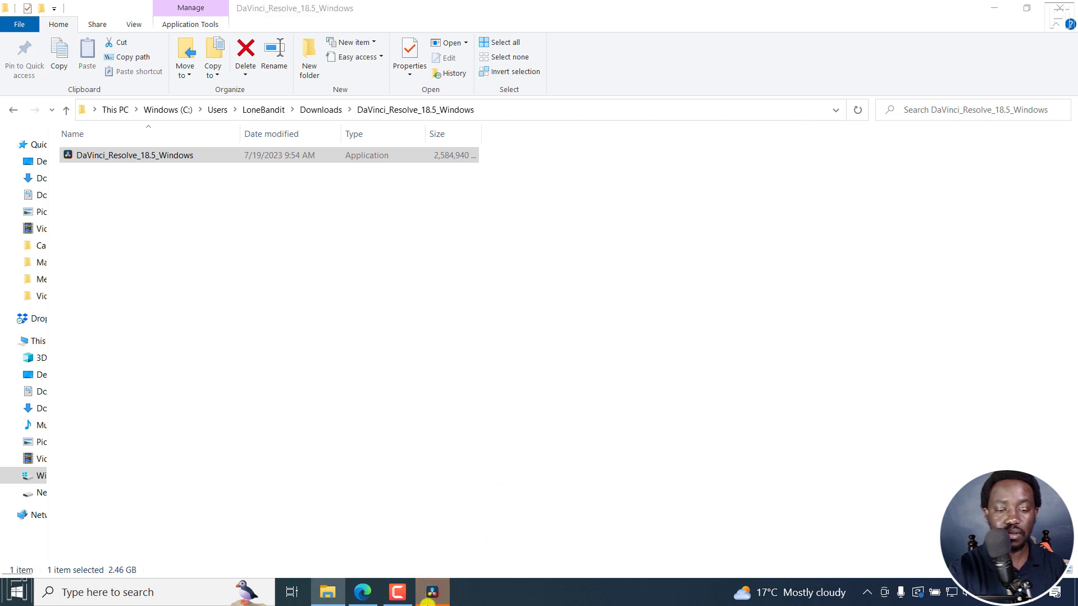